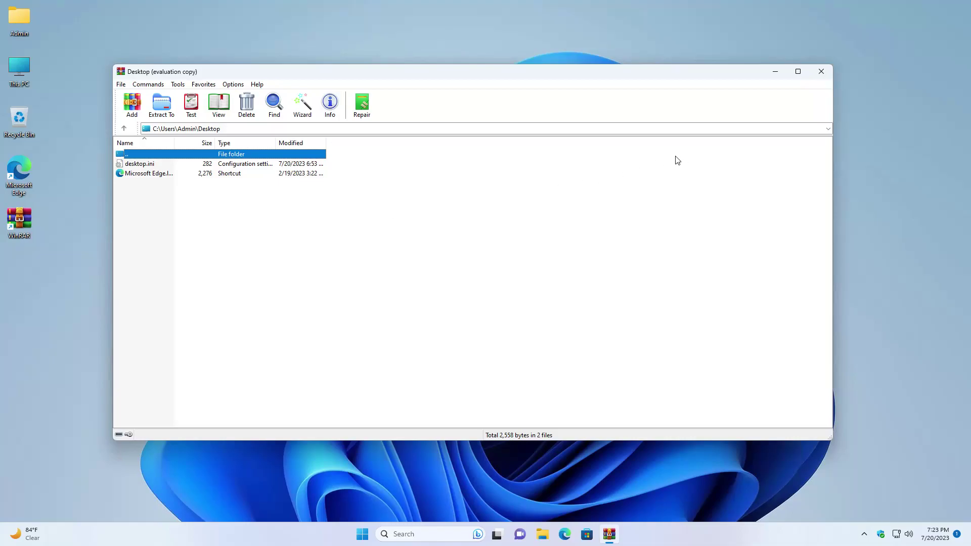
- Close the WinRAR archive window and deselect the WinRAR desktop shortcut
left_click(822, 72)
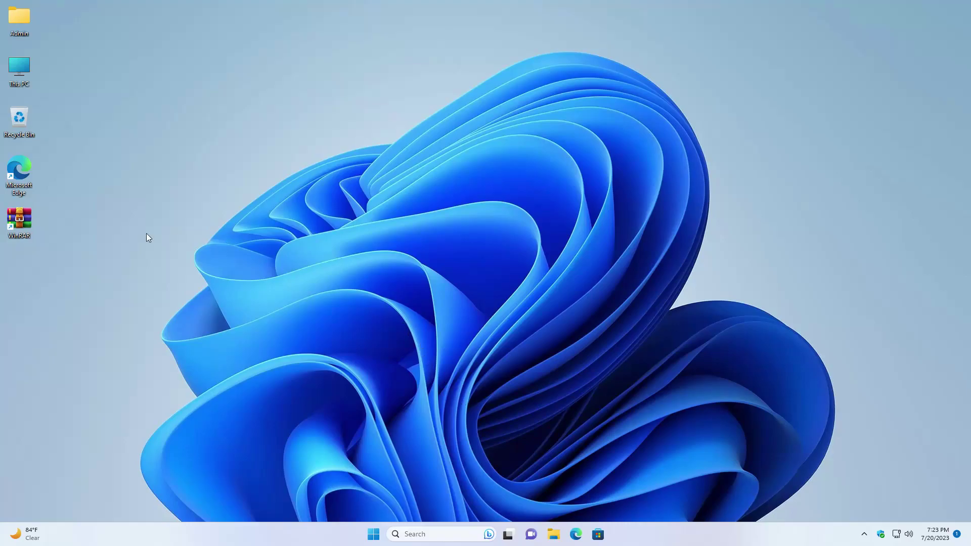
left_click(457, 247)
- Search Start for WinRAR, choose Uninstall, and select WinRAR 6.22 in installed programs
left_click(373, 534)
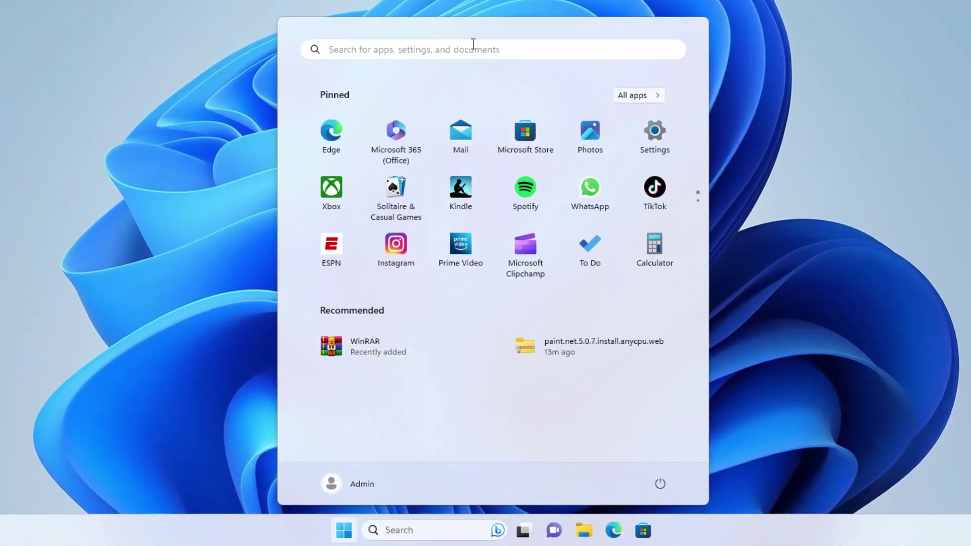
left_click(474, 47)
type("winr")
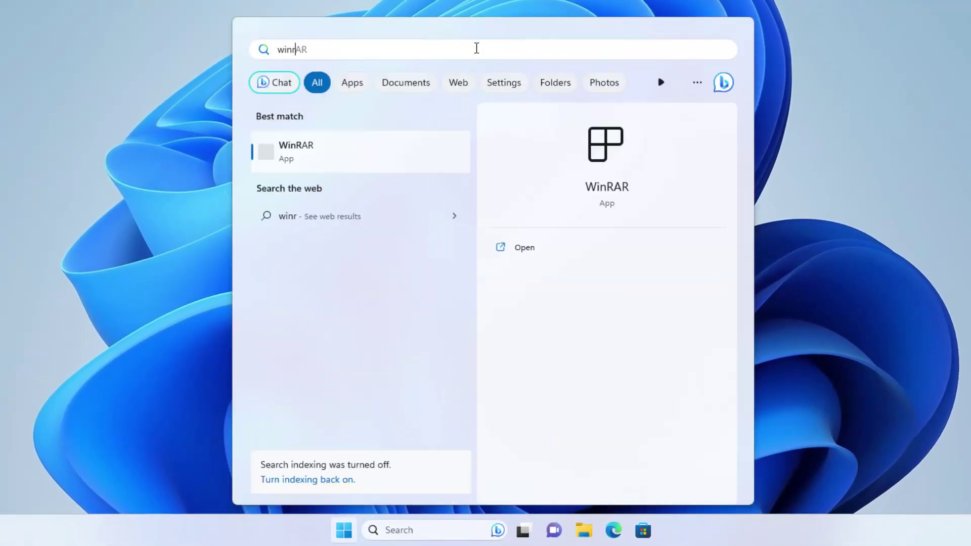
type("ar")
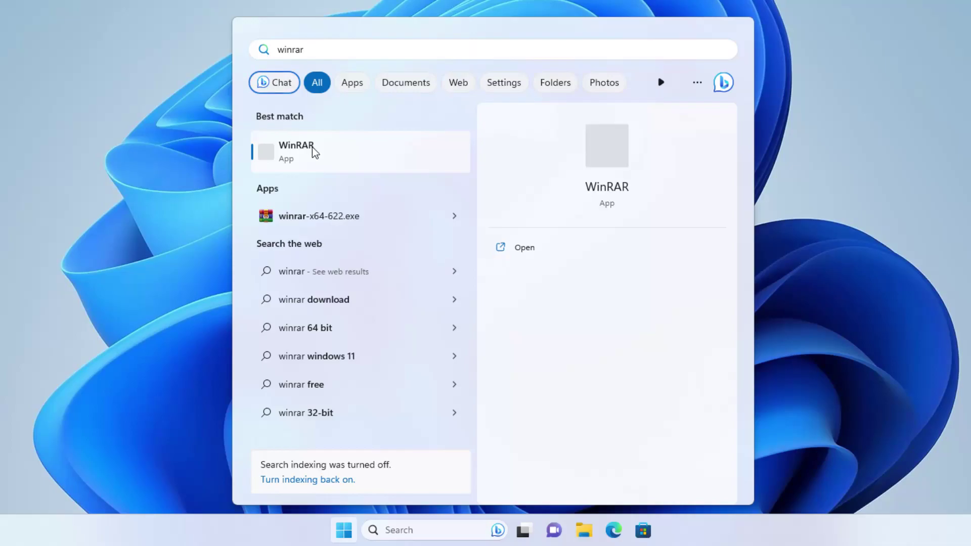
right_click(313, 149)
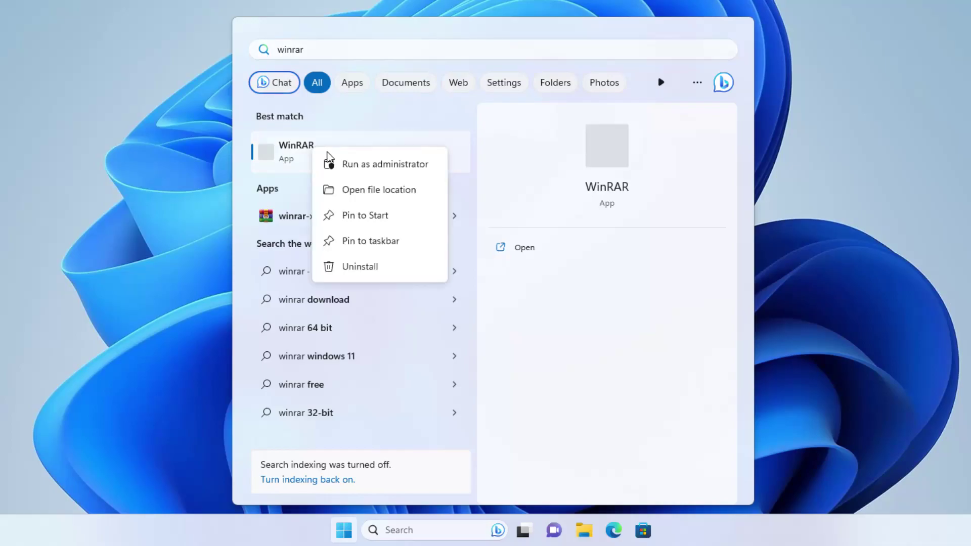
left_click(365, 266)
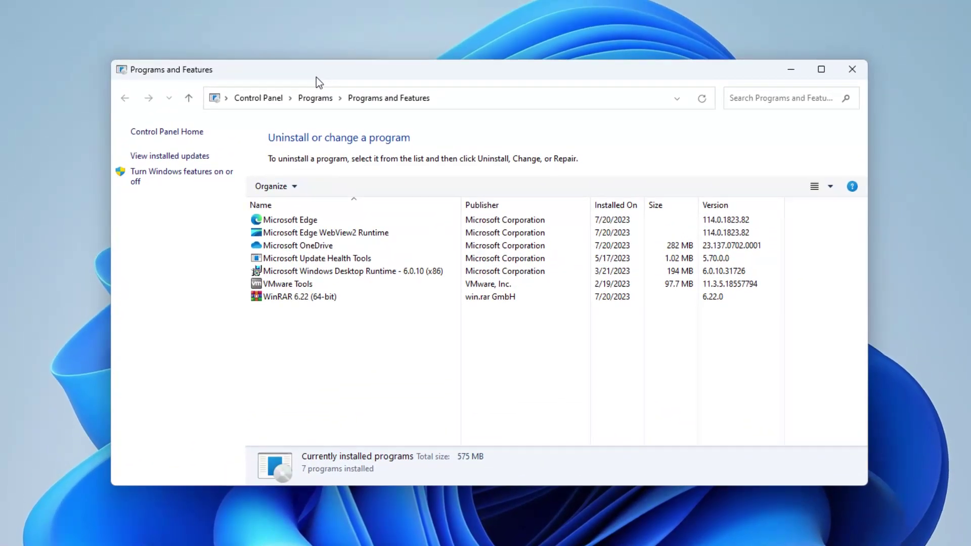
left_click(341, 301)
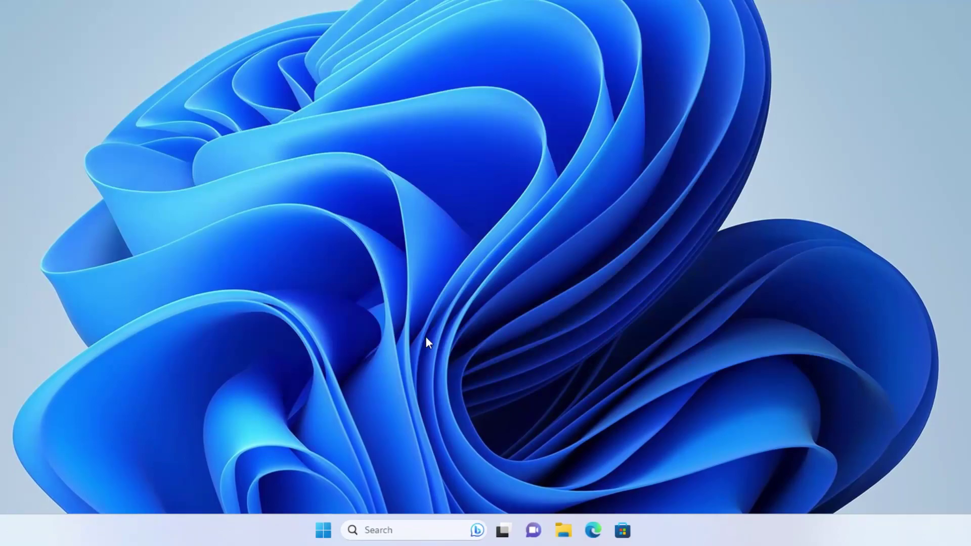
- Open Control Panel from the Start menu
left_click(381, 528)
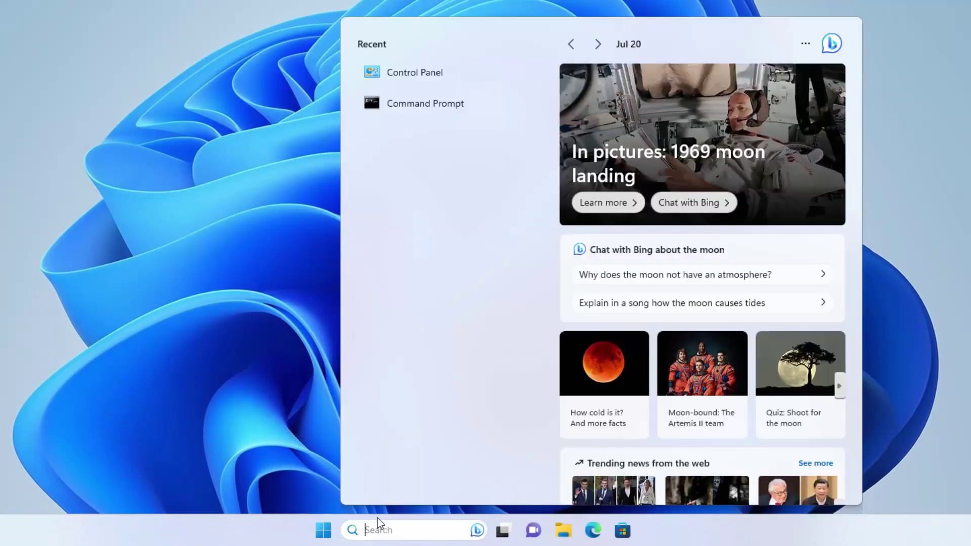
type("control")
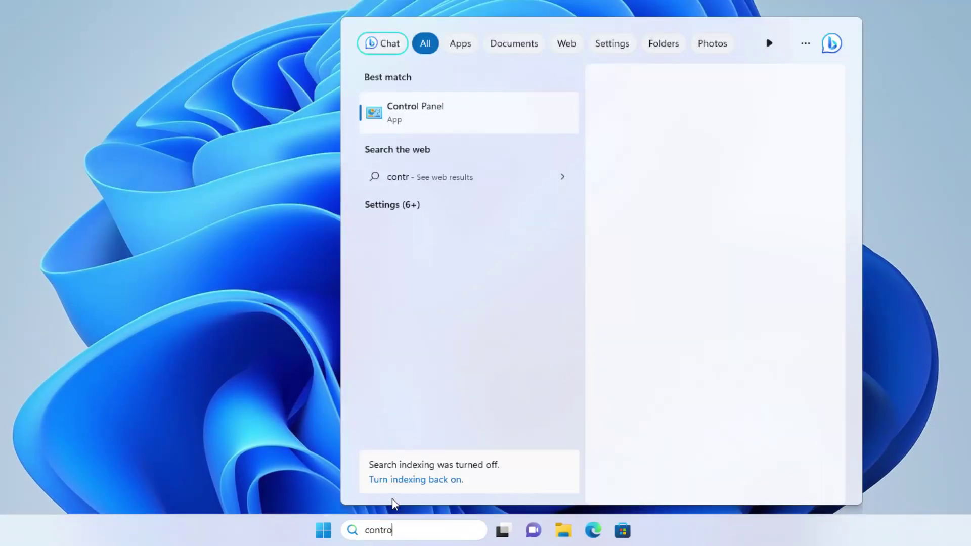
left_click(303, 512)
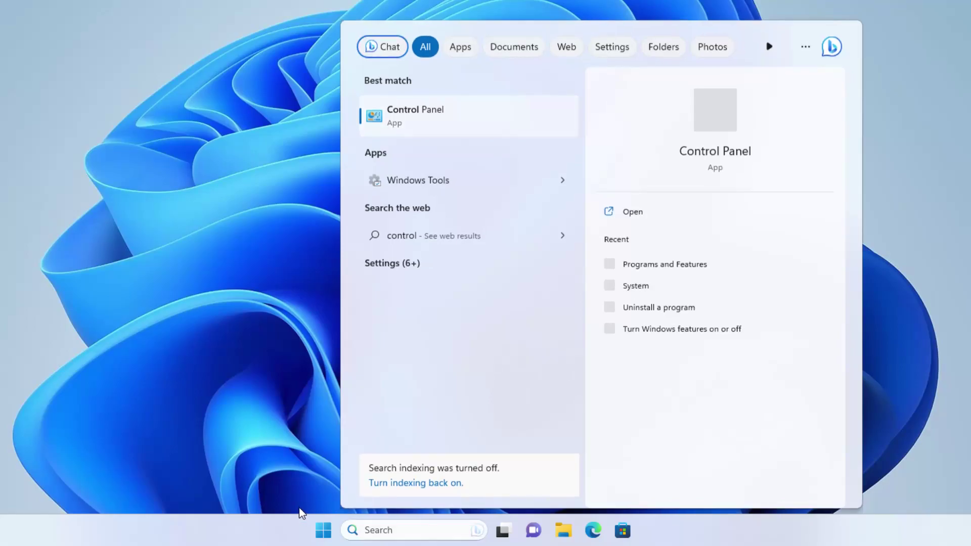
left_click(332, 530)
type("control")
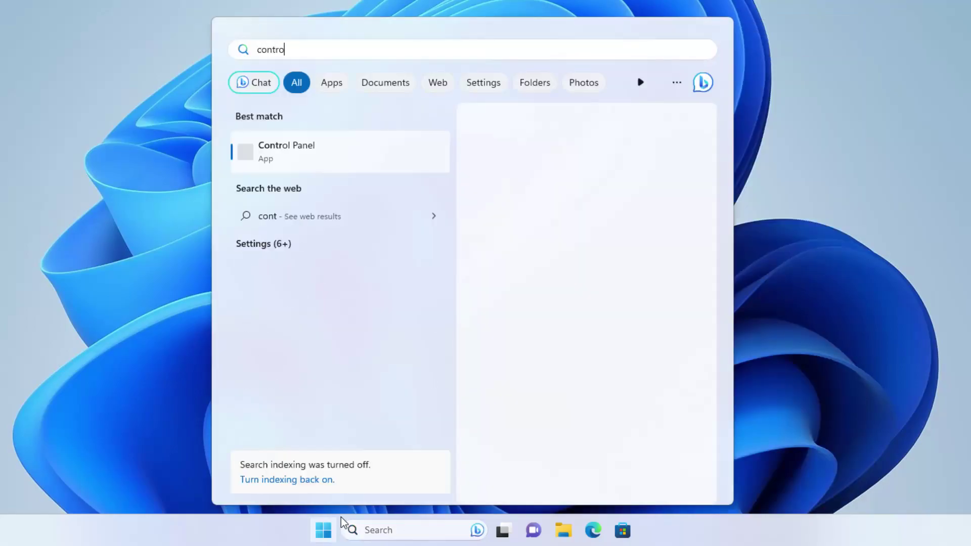
left_click(335, 166)
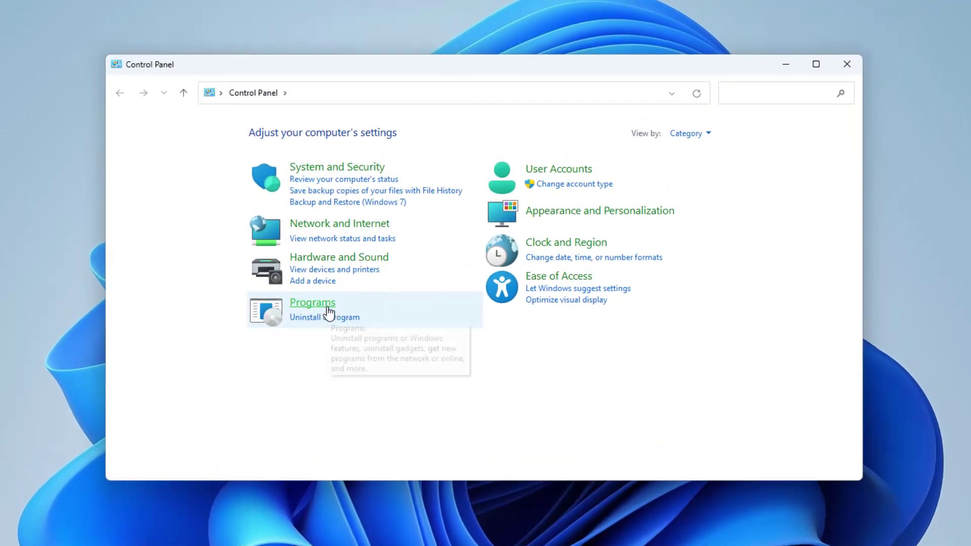
- Select WinRAR 6.22 (64-bit) under Uninstall a program, then close the window
left_click(329, 319)
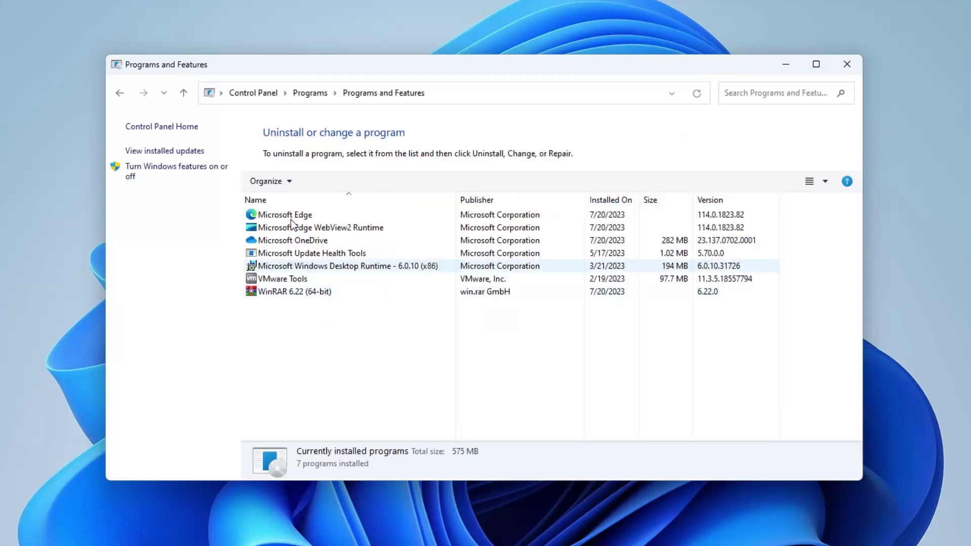
left_click(278, 295)
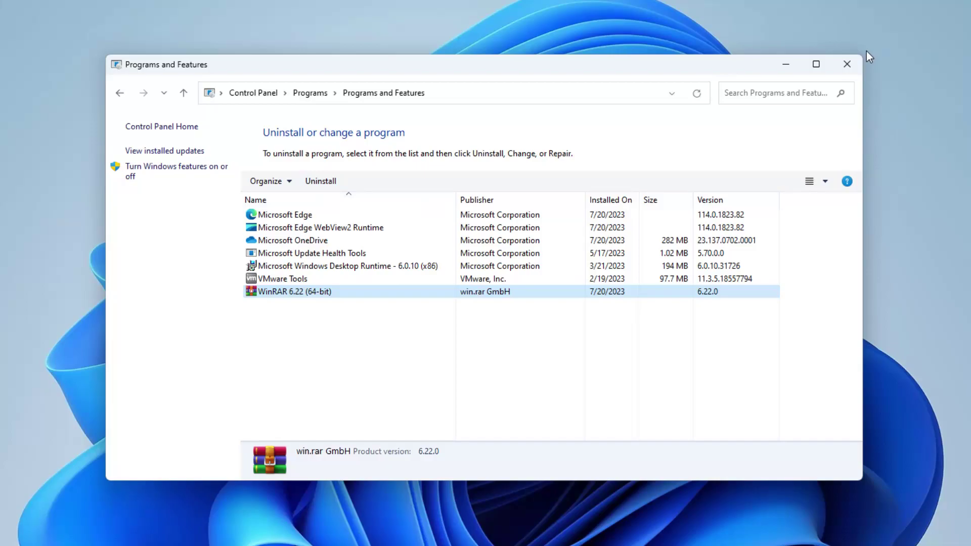
left_click(847, 64)
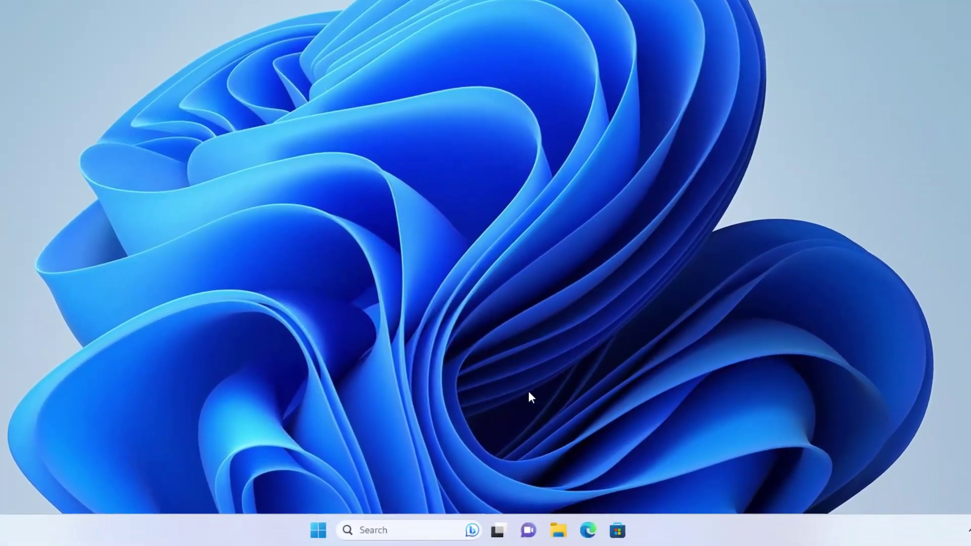
- Launch the Settings app from the Start menu
left_click(319, 531)
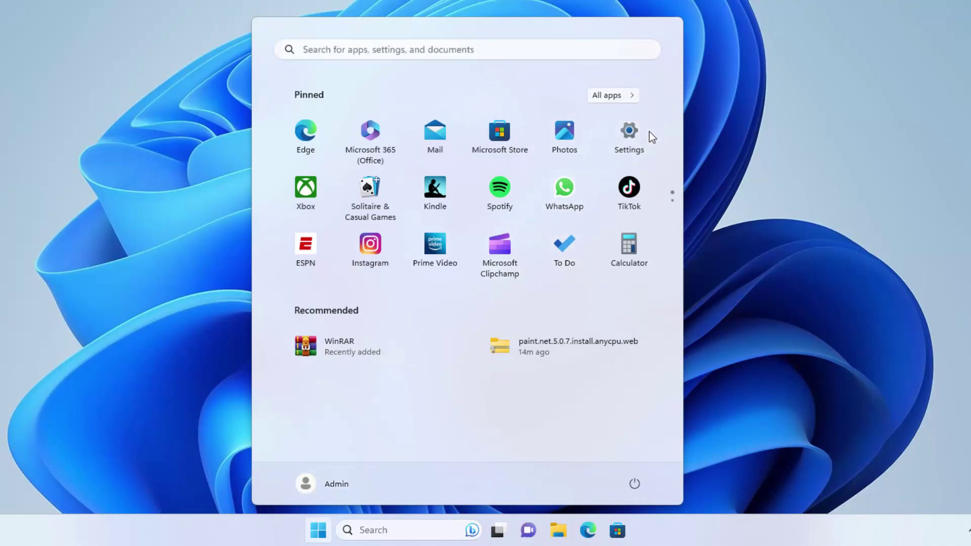
left_click(630, 137)
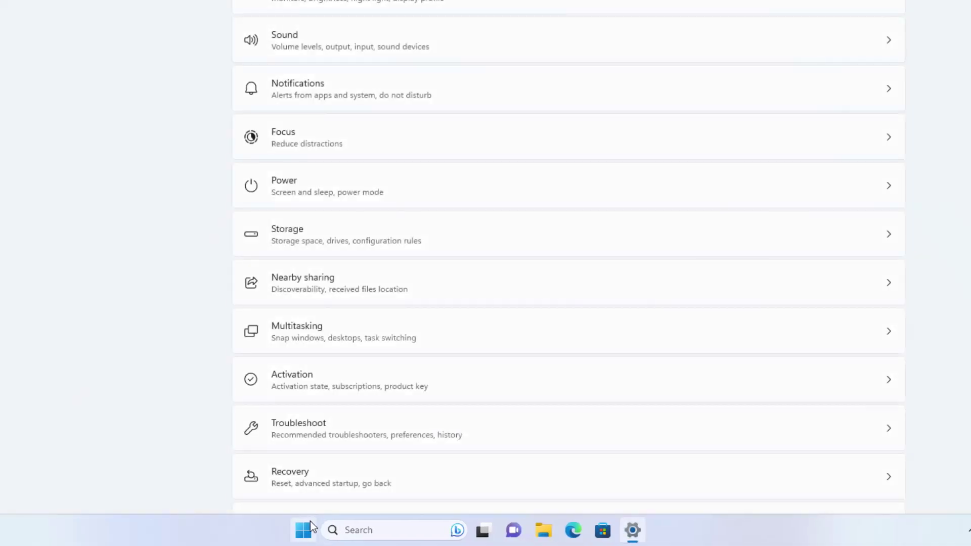
left_click(310, 527)
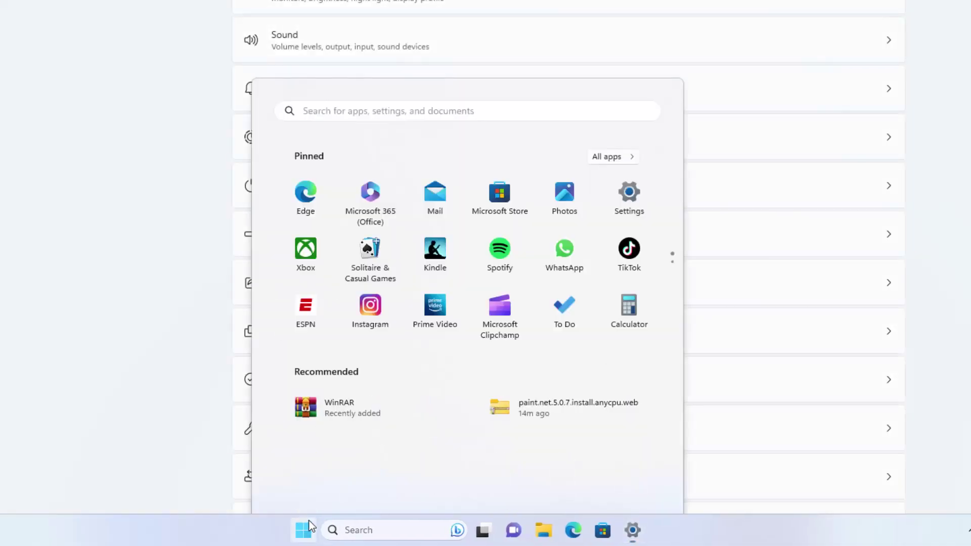
left_click(259, 417)
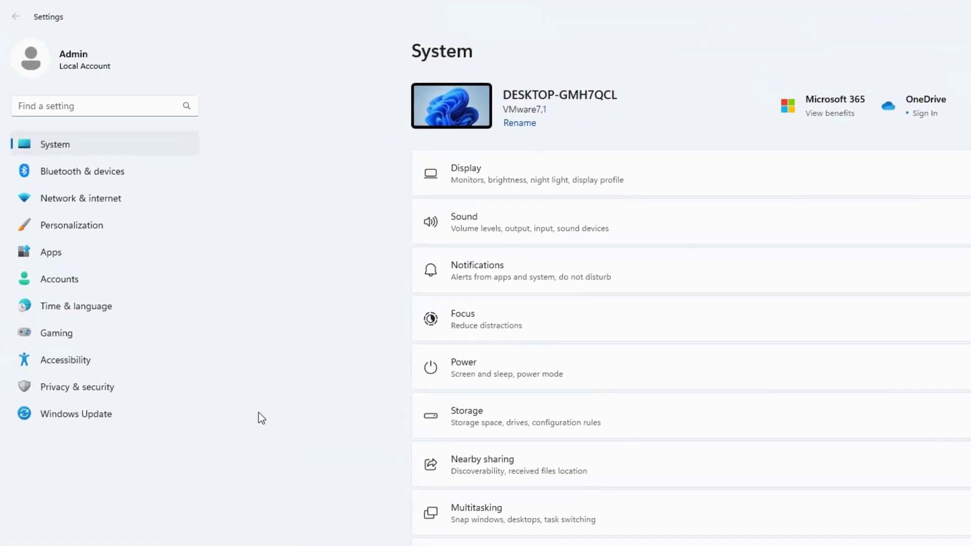
- Choose Uninstall for WinRAR 6.22 (64-bit) in Apps > Installed apps
left_click(71, 252)
left_click(366, 102)
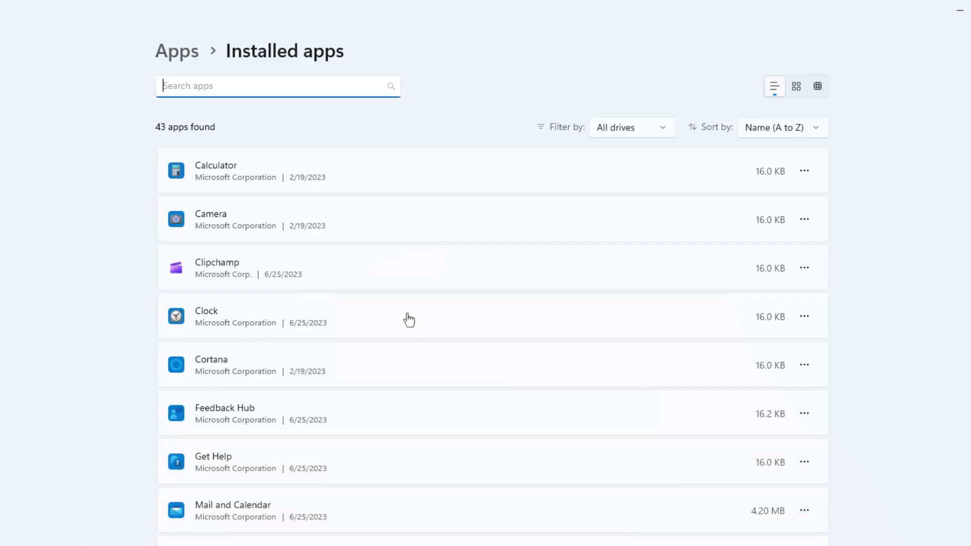
scroll(943, 352, "down", 5)
scroll(926, 357, "down", 7)
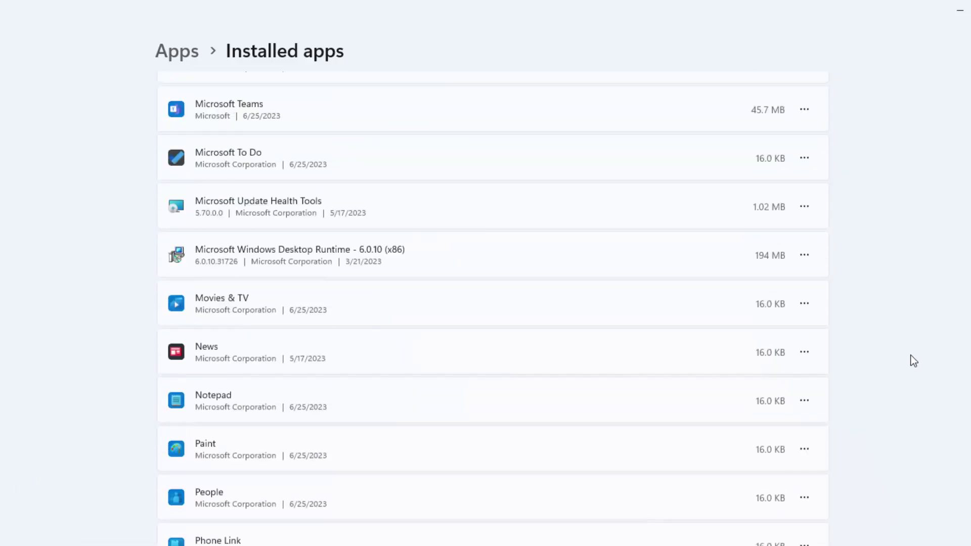
scroll(910, 360, "down", 8)
scroll(906, 370, "down", 1)
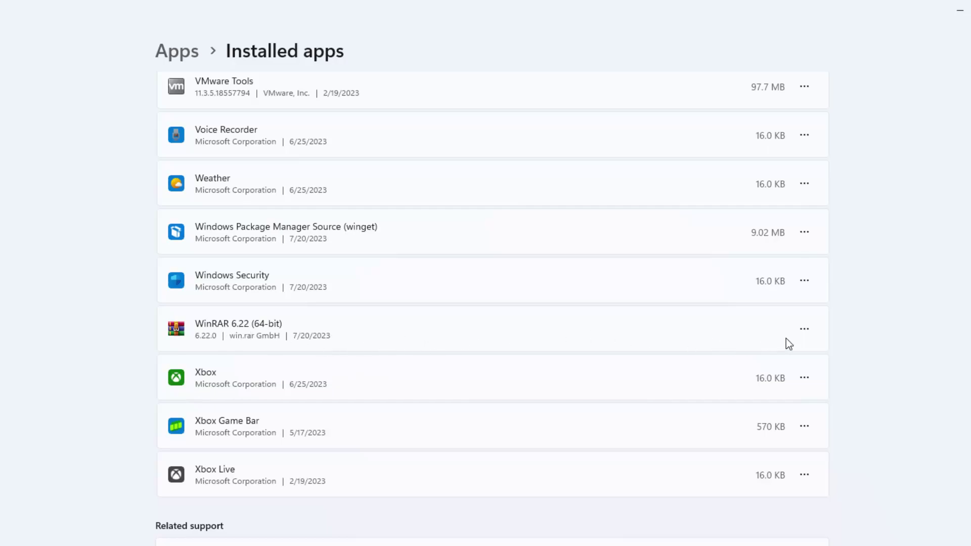
left_click(806, 330)
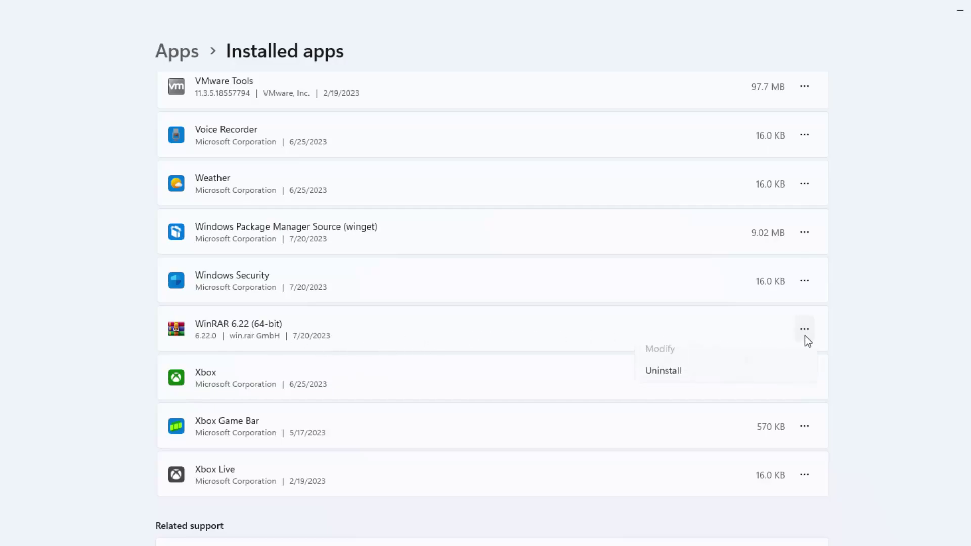
left_click(665, 379)
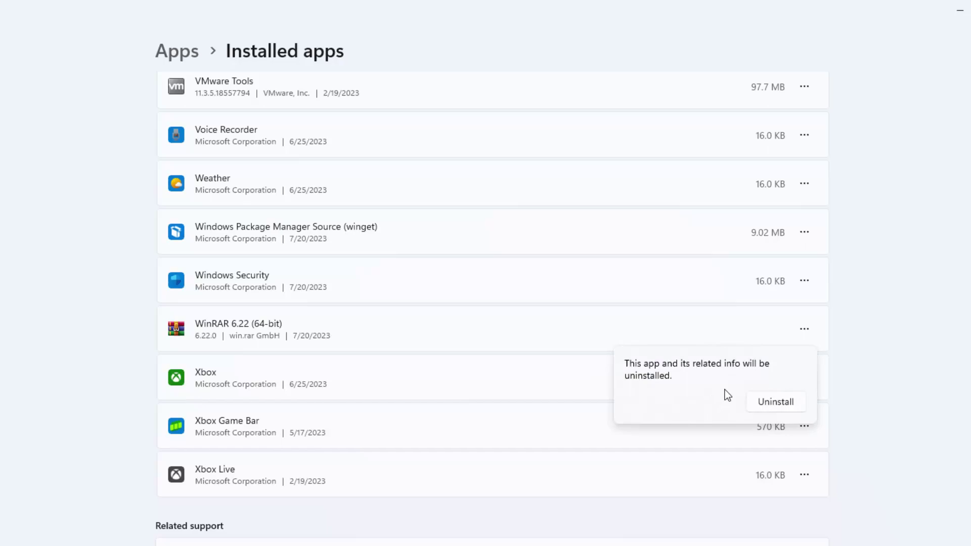
- Confirm WinRAR's removal in Settings, UAC and the WinRAR dialog, then close Settings
left_click(771, 404)
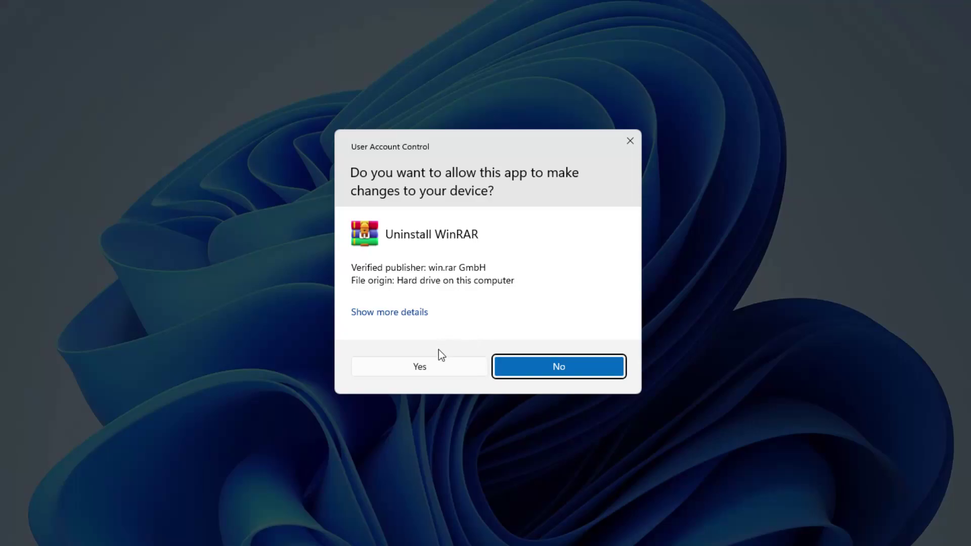
left_click(438, 369)
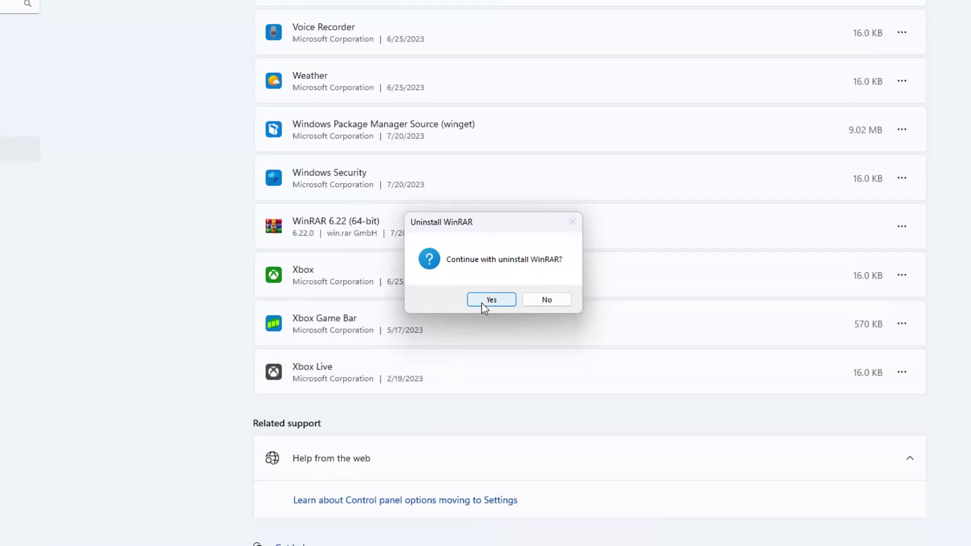
left_click(482, 303)
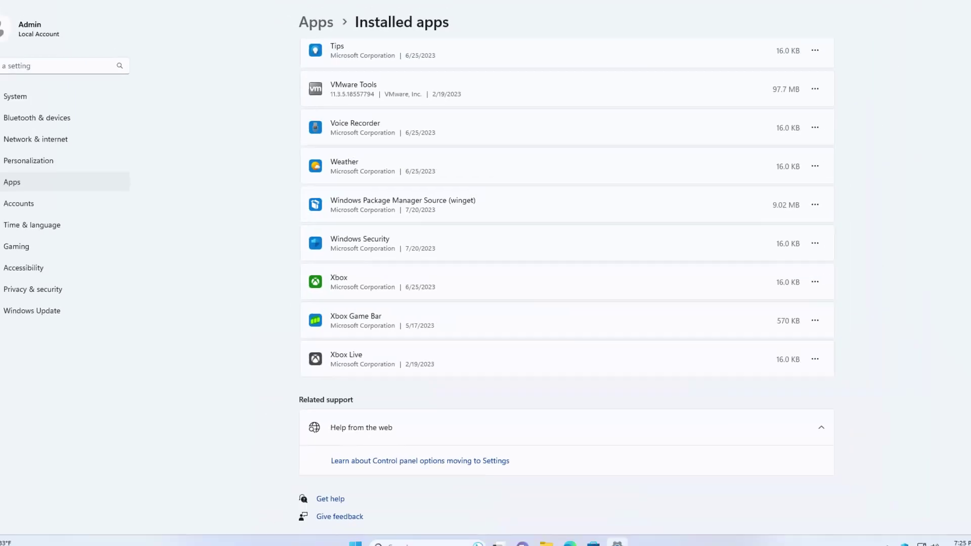
left_click(960, 7)
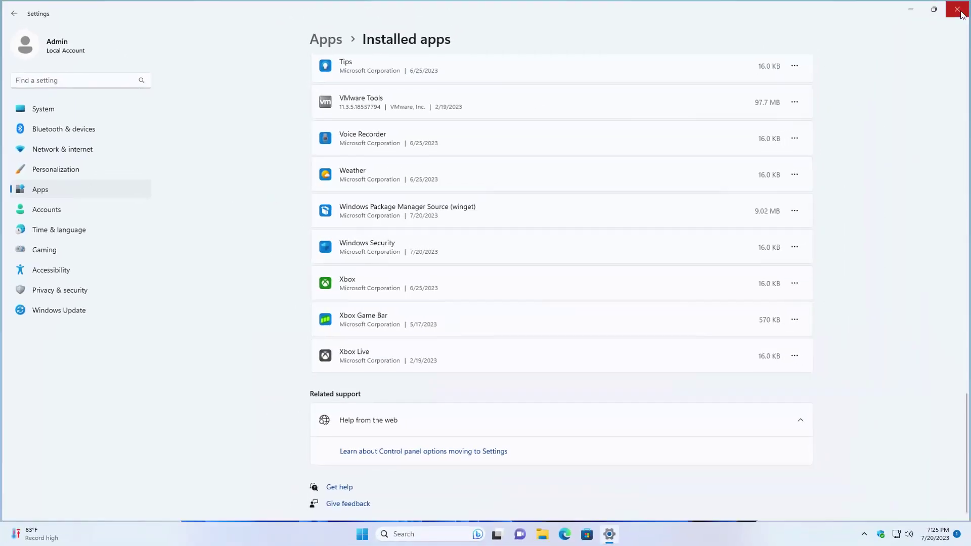
- Check Start's All apps list for WinRAR, then bring up the desktop context menu
left_click(374, 534)
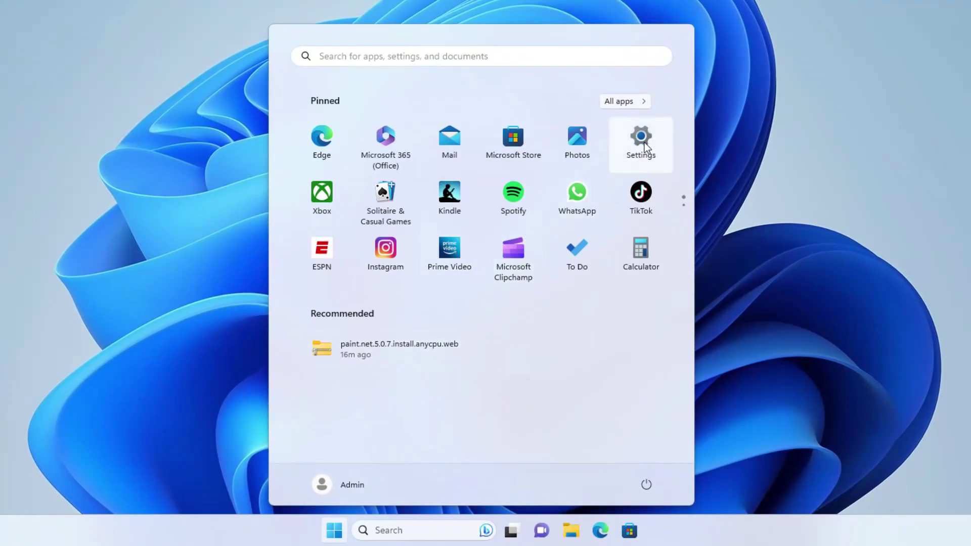
left_click(632, 105)
scroll(457, 331, "down", 3)
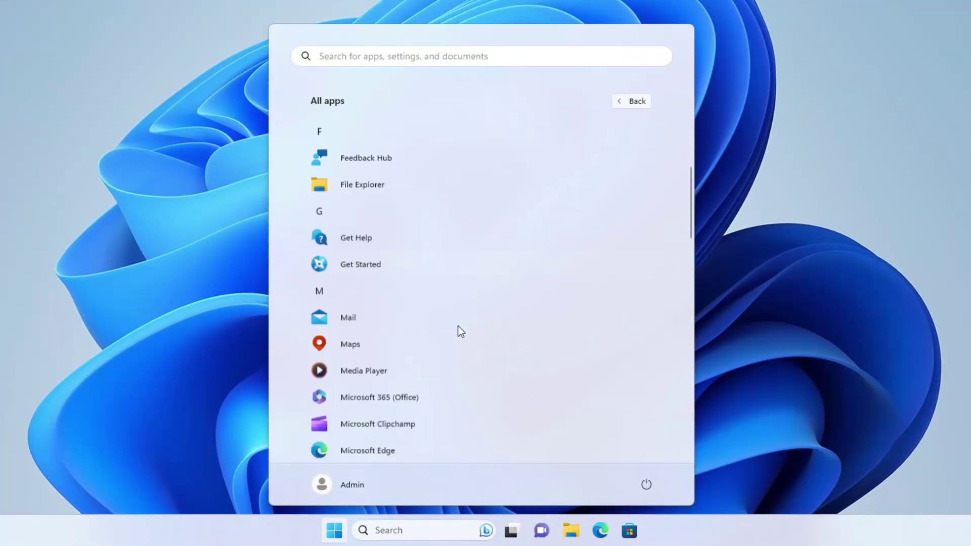
scroll(463, 385, "down", 5)
scroll(463, 385, "down", 5)
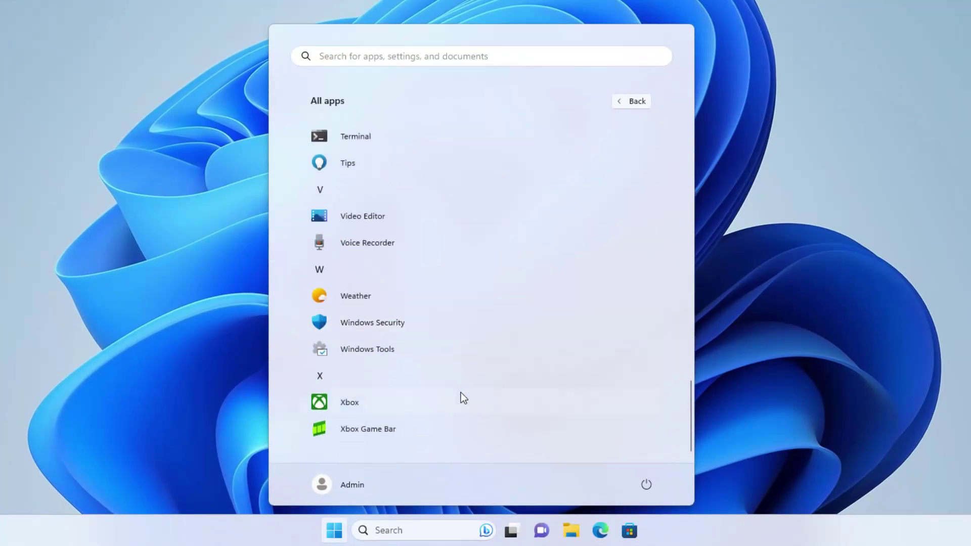
right_click(183, 74)
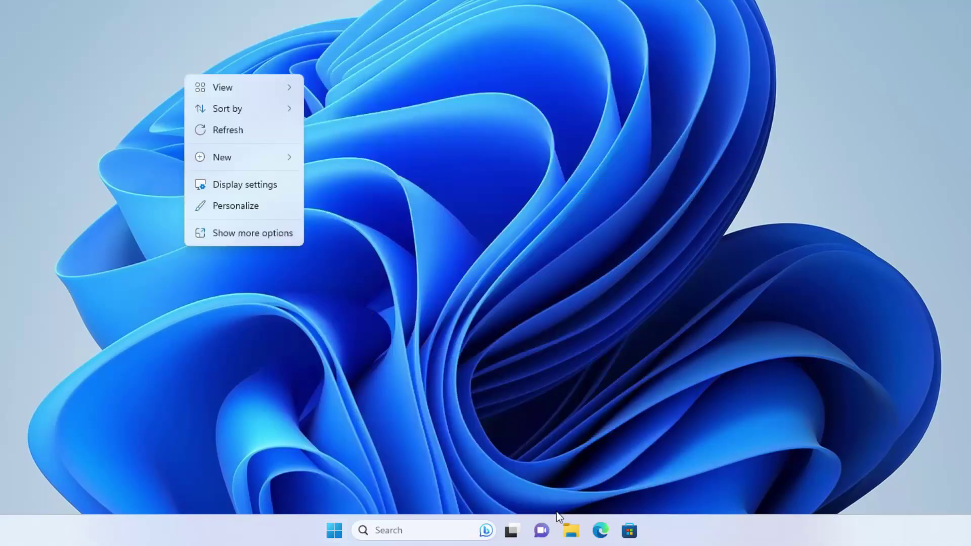
- Check the paint.net zip's context menu in Downloads for WinRAR entries
left_click(568, 527)
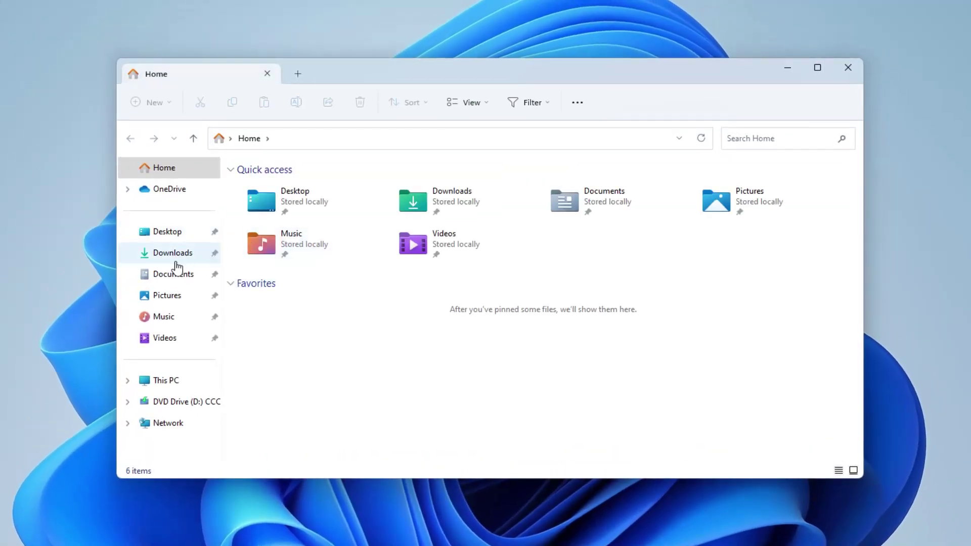
left_click(176, 274)
left_click(177, 257)
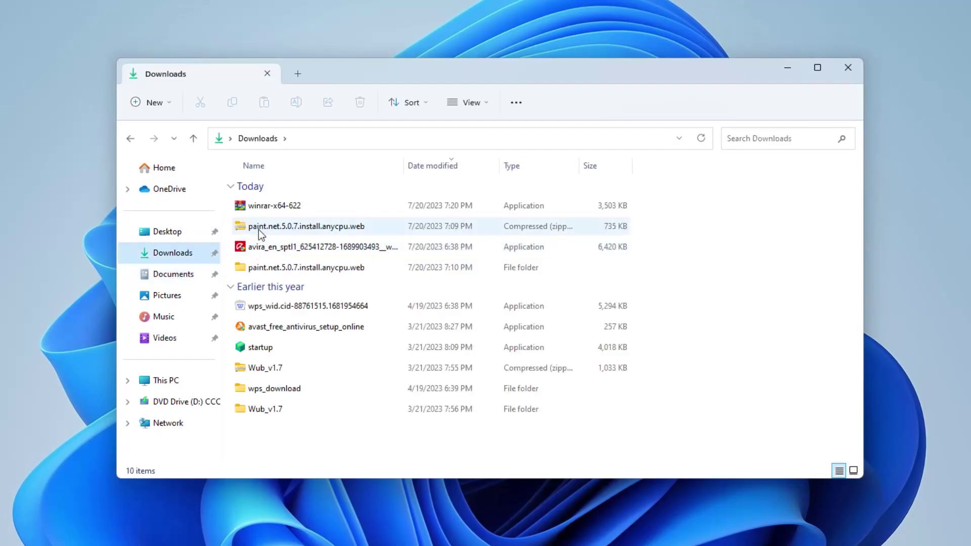
left_click(259, 231)
right_click(262, 229)
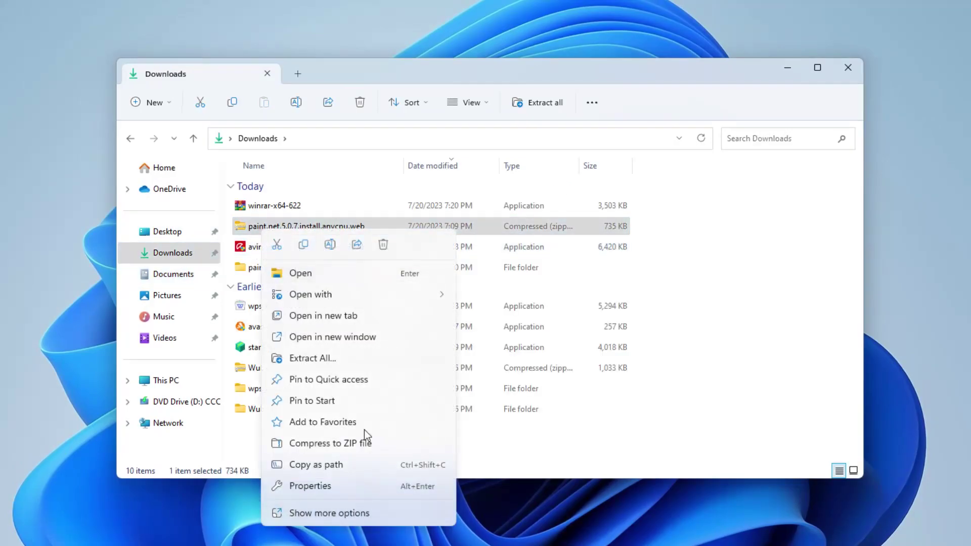
left_click(343, 512)
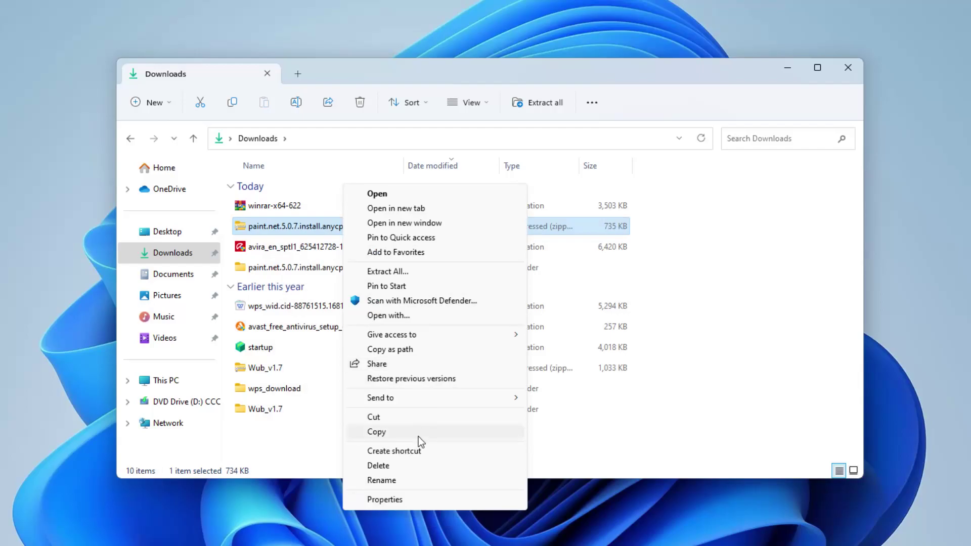
left_click(629, 448)
- Delete all Downloads files, close Explorer, and empty the Recycle Bin's 10 items
mouse_move(444, 443)
left_mouse_down()
mouse_move(258, 351)
mouse_move(239, 196)
left_mouse_up()
key("Delete")
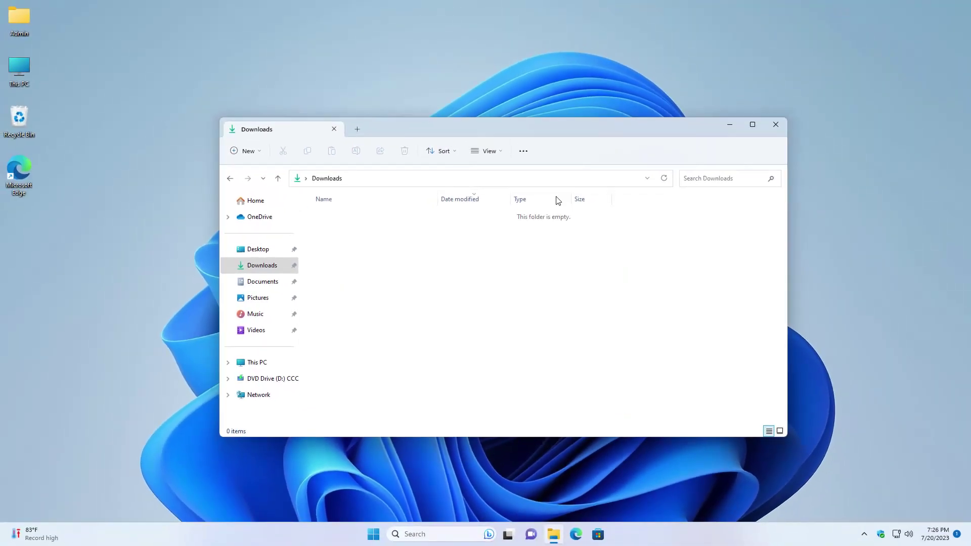
left_click(776, 125)
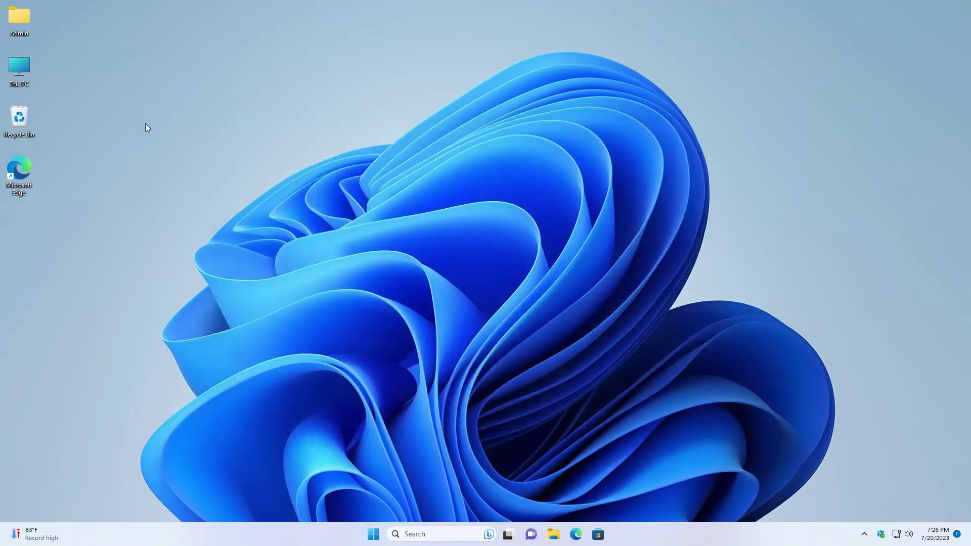
right_click(6, 114)
left_click(46, 145)
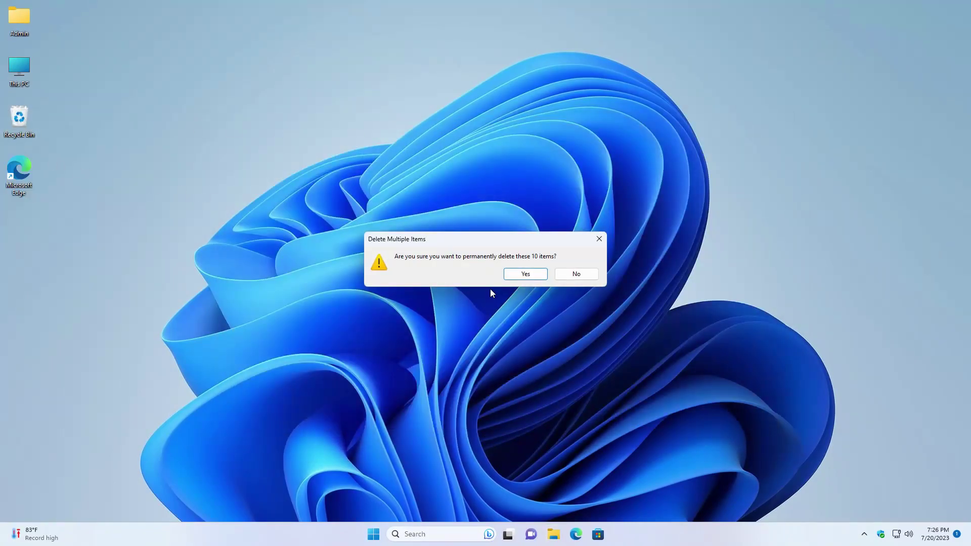
left_click(526, 273)
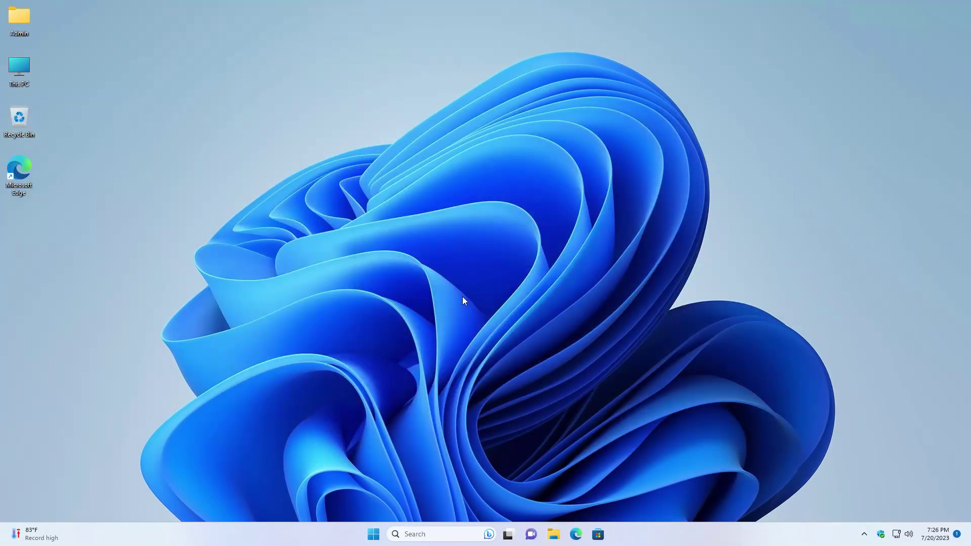